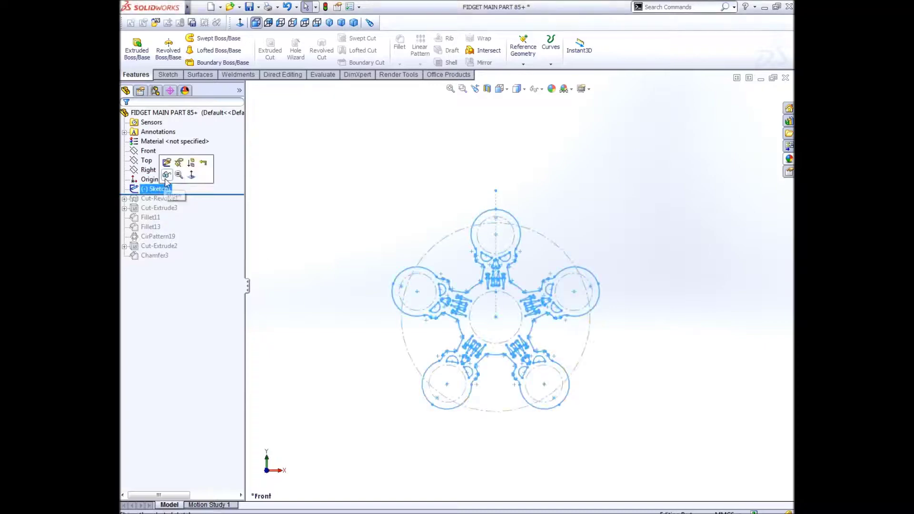
# Step: Extrude Sketch1 into the spinner body with a Mid Plane end condition
pyautogui.scroll(-3, 504, 325)
pyautogui.scroll(3, 474, 229)
pyautogui.scroll(-3, 474, 228)
pyautogui.scroll(3, 474, 228)
pyautogui.click(133, 50)
pyautogui.click(188, 177)
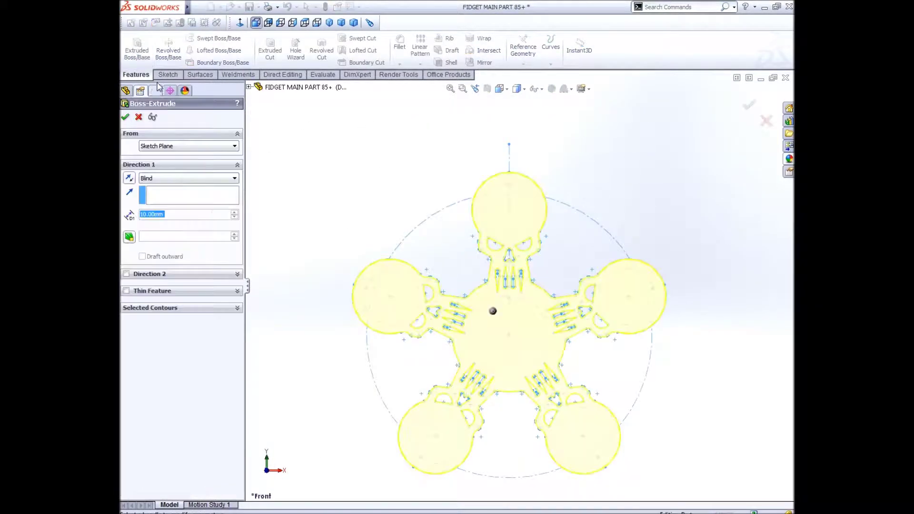
pyautogui.click(152, 232)
pyautogui.press('Return')
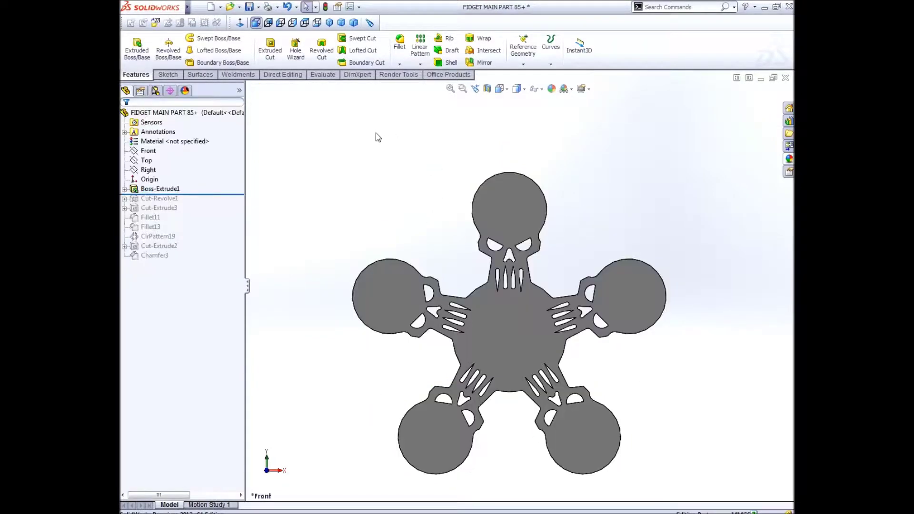
# Step: Check Sketch2's relations and rebuild its revolved cut, returning to the front view
pyautogui.click(174, 179)
pyautogui.scroll(-5, 518, 204)
pyautogui.scroll(3, 518, 205)
pyautogui.click(429, 50)
pyautogui.click(125, 116)
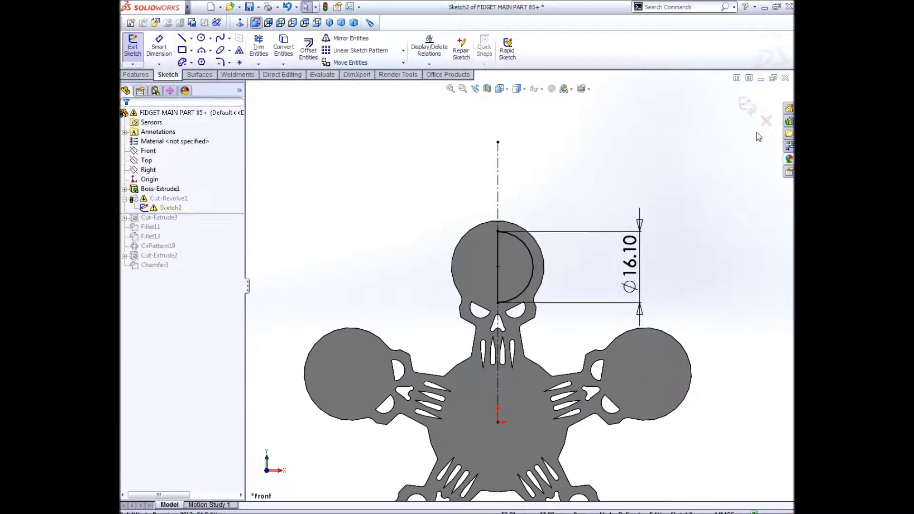
pyautogui.click(758, 110)
pyautogui.hotkey('ctrl', '1')
# Step: Check Sketch3's relations and rebuild its cut
pyautogui.click(147, 179)
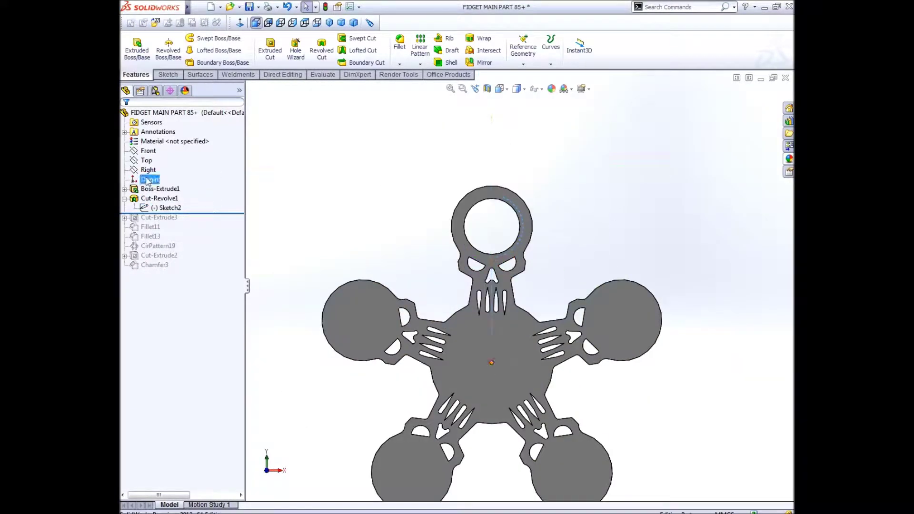
pyautogui.click(179, 198)
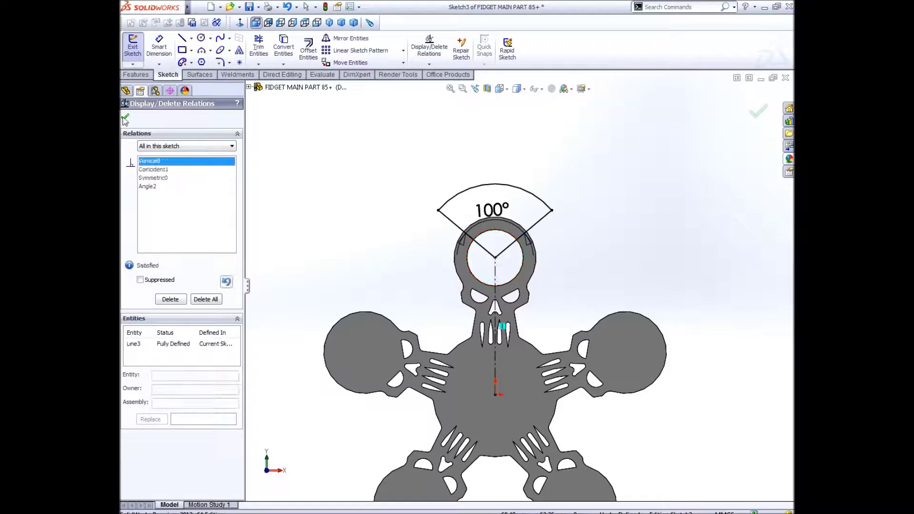
pyautogui.click(126, 116)
pyautogui.click(758, 111)
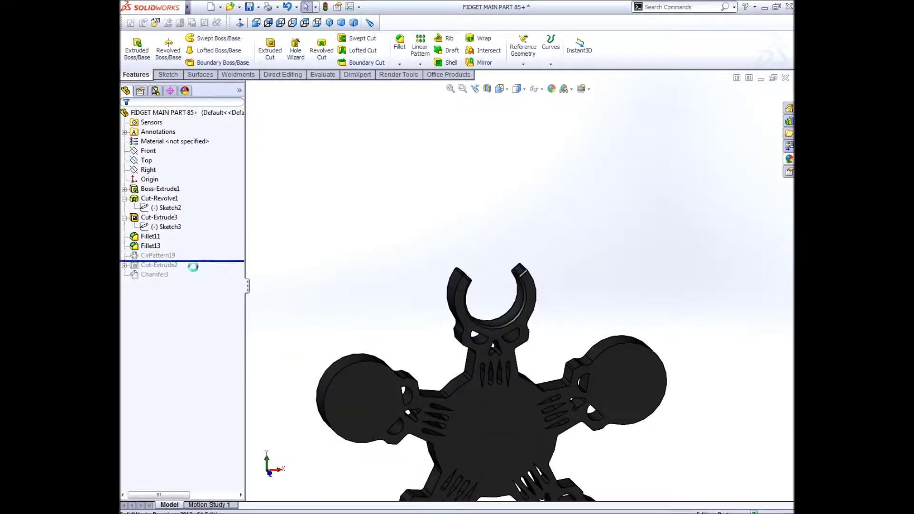
# Step: Roll forward past Chamfer3 unchanged and show the whole part from the front
pyautogui.scroll(-3, 488, 301)
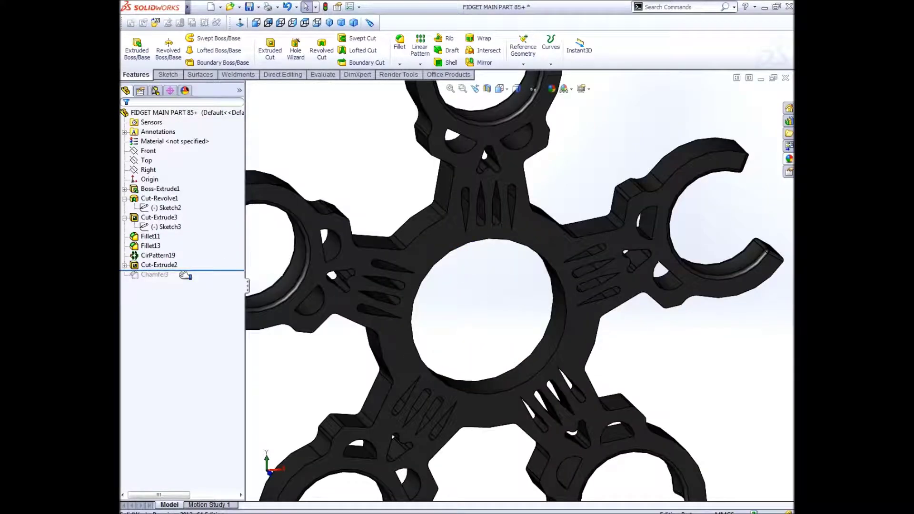
pyautogui.click(169, 243)
pyautogui.press('Escape')
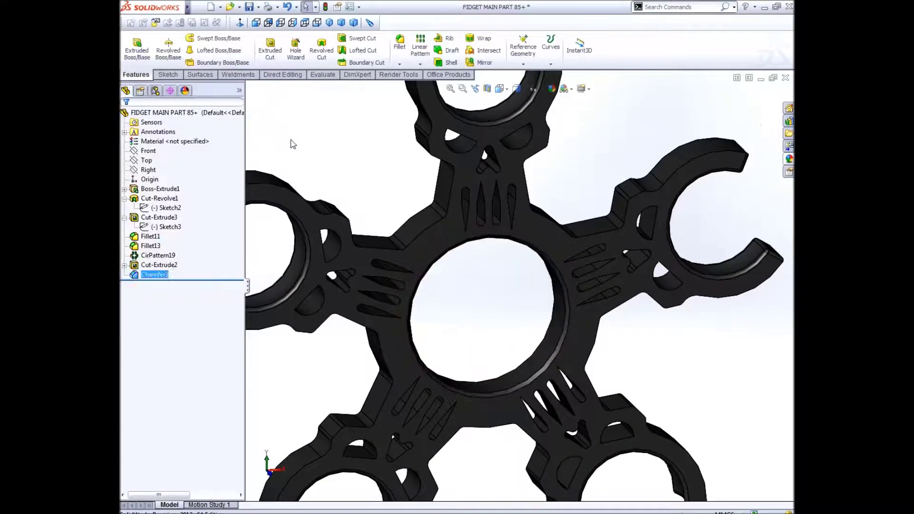
pyautogui.click(256, 21)
pyautogui.scroll(2, 616, 173)
pyautogui.scroll(2, 566, 292)
pyautogui.scroll(-2, 631, 210)
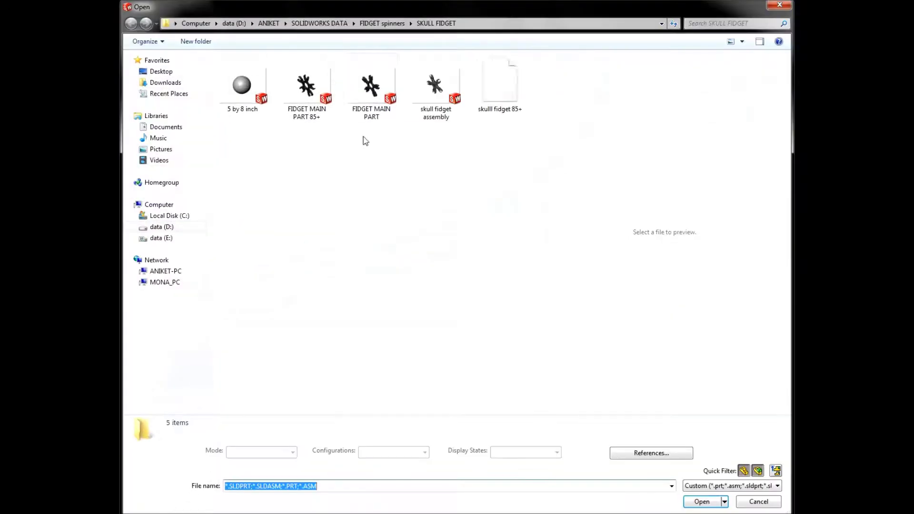
# Step: Load FIDGET MAIN PART 85+ and mate a ball into the top arm's curved pocket
pyautogui.click(317, 86)
pyautogui.click(703, 504)
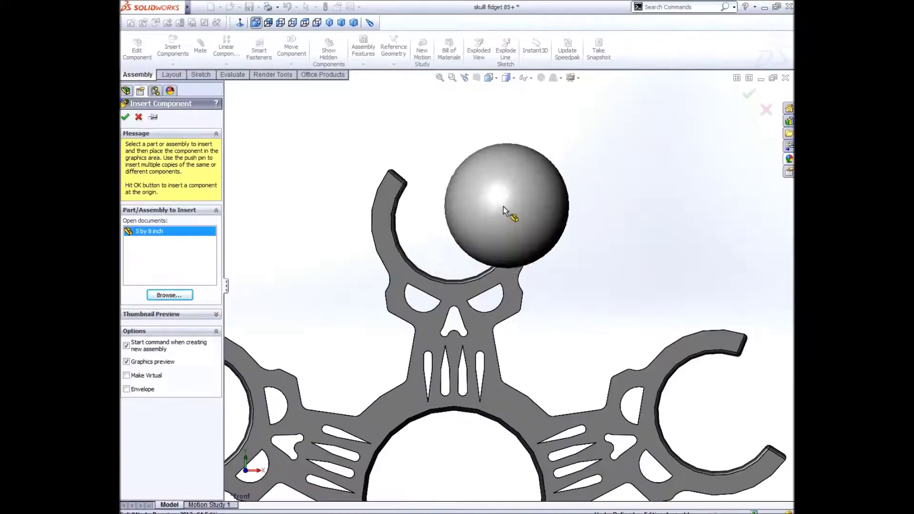
pyautogui.click(504, 206)
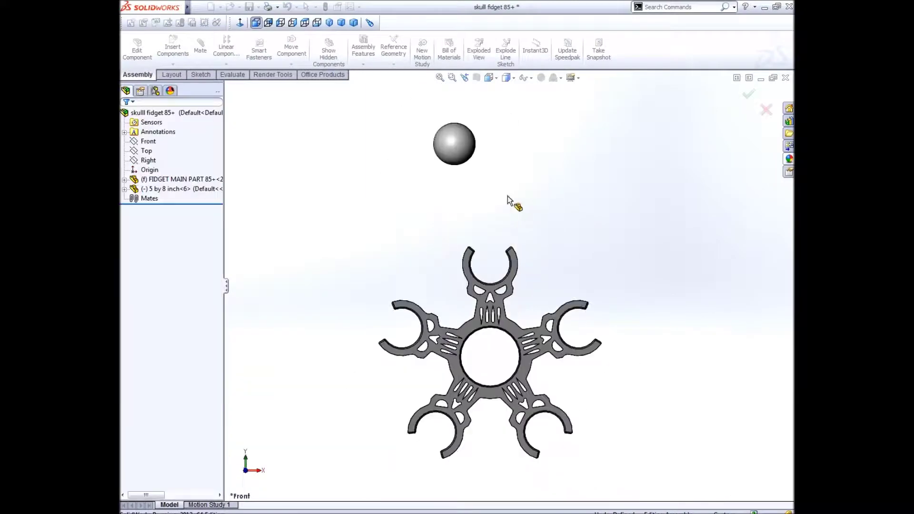
pyautogui.click(200, 47)
pyautogui.click(418, 143)
pyautogui.click(438, 370)
pyautogui.press('Return')
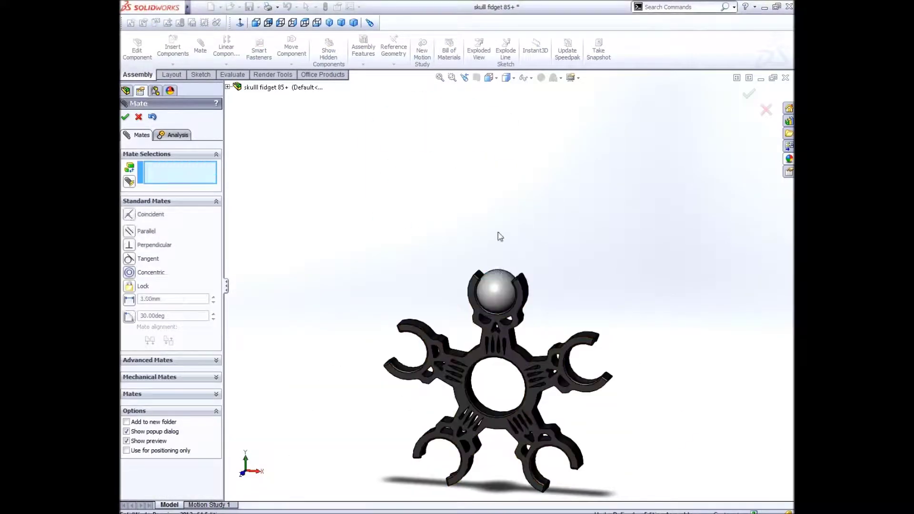
# Step: Copy the ball with its mate into the remaining arm pockets
pyautogui.click(125, 116)
pyautogui.click(496, 291)
pyautogui.write('copy')
pyautogui.click(690, 49)
pyautogui.click(184, 291)
pyautogui.scroll(-5, 547, 190)
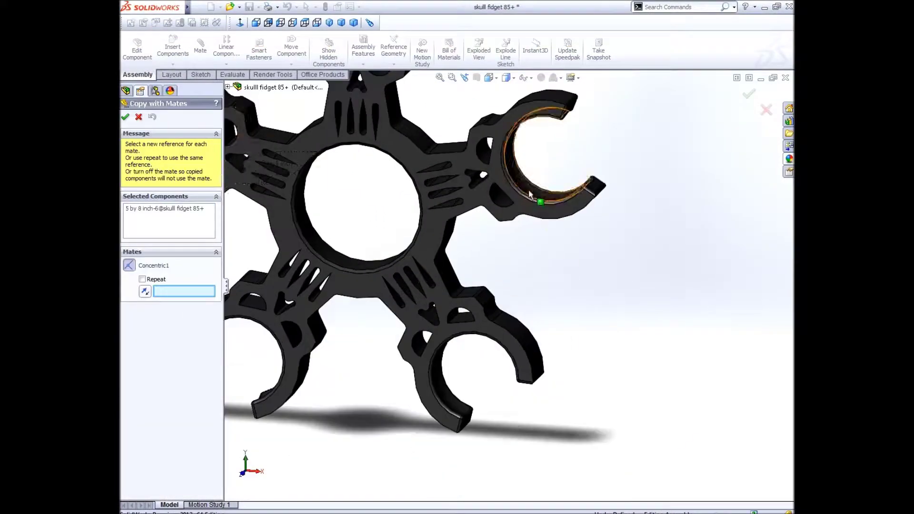
pyautogui.click(550, 173)
pyautogui.click(393, 365)
pyautogui.scroll(-5, 393, 364)
pyautogui.scroll(5, 346, 214)
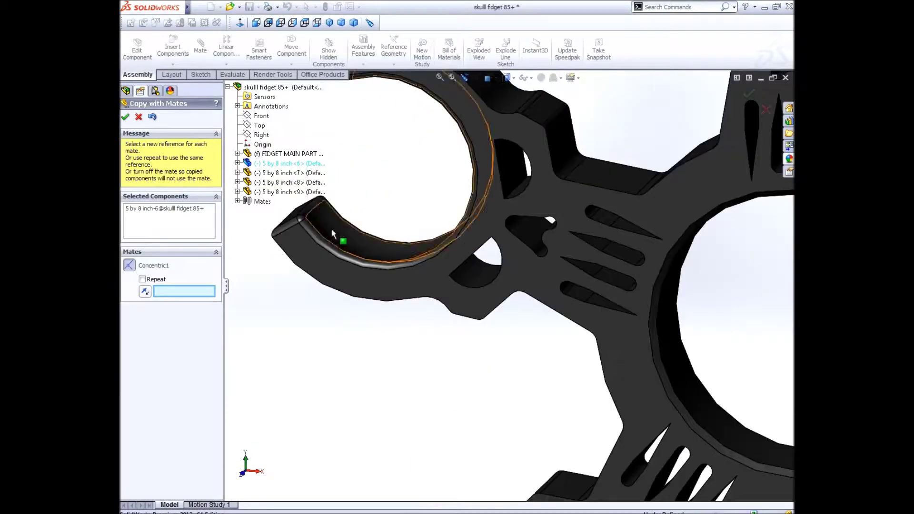
pyautogui.scroll(5, 388, 169)
pyautogui.click(125, 117)
# Step: Insert the Ball Bearing 608 part from the FIDGET spinners folder
pyautogui.click(172, 47)
pyautogui.click(381, 23)
pyautogui.doubleClick(369, 300)
pyautogui.click(535, 300)
# Step: Mate the bearing's outer ring into the spinner's centre hole
pyautogui.click(200, 47)
pyautogui.click(420, 413)
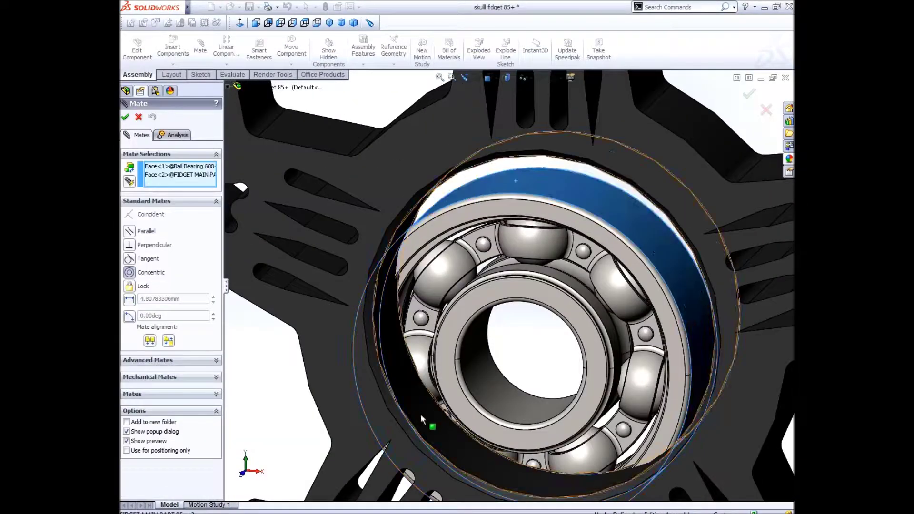
pyautogui.scroll(-3, 421, 413)
pyautogui.click(368, 397)
pyautogui.click(251, 265)
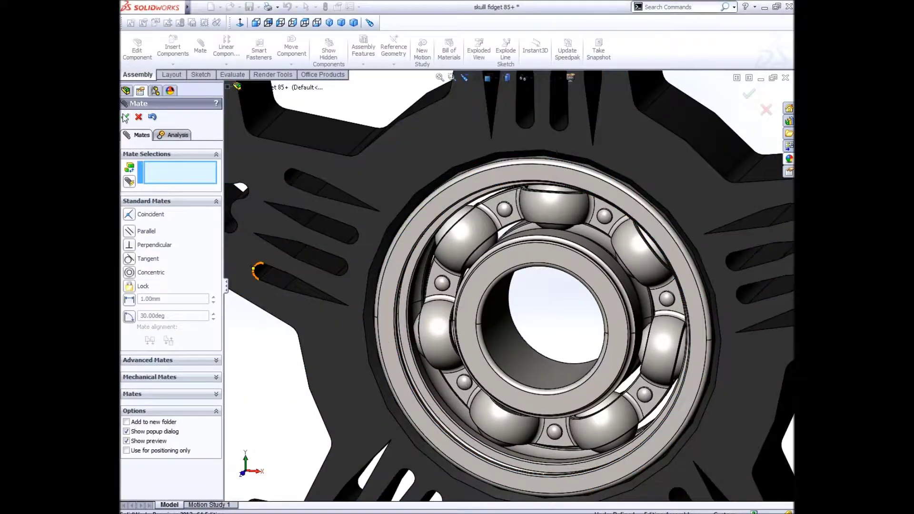
pyautogui.press('Return')
pyautogui.scroll(5, 526, 149)
pyautogui.scroll(-3, 490, 286)
pyautogui.click(183, 49)
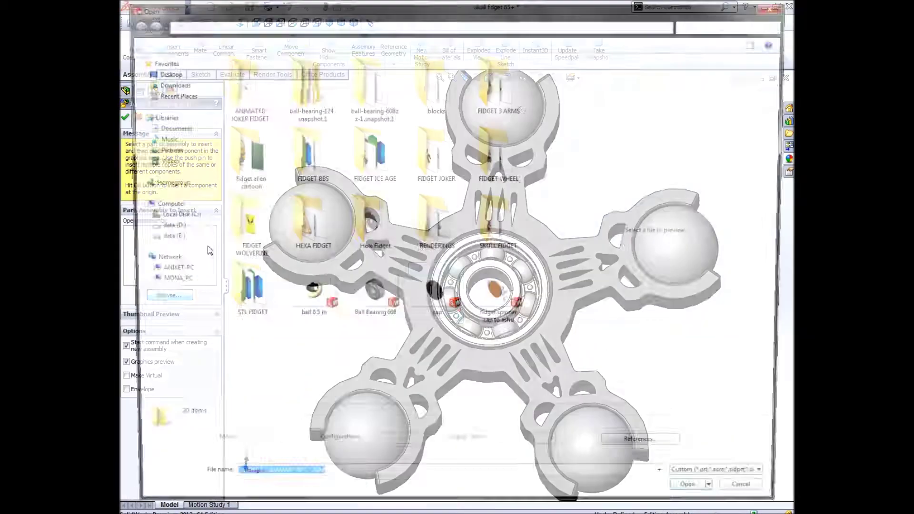
# Step: Insert the skull cap and mate it concentric with the bearing's inner bore
pyautogui.doubleClick(434, 290)
pyautogui.moveTo(483, 283); pyautogui.dragTo(573, 164, button='middle')
pyautogui.click(573, 164)
pyautogui.scroll(-2, 571, 229)
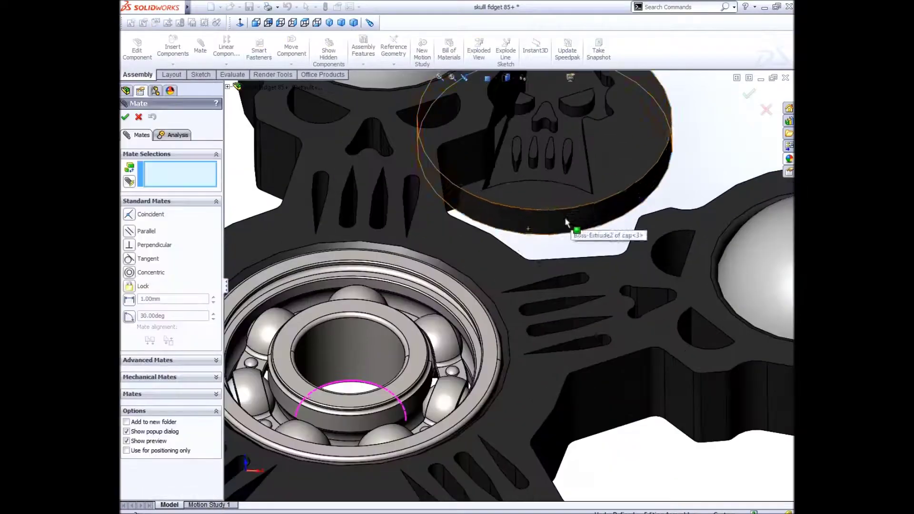
pyautogui.click(571, 229)
pyautogui.scroll(3, 643, 212)
pyautogui.click(551, 204)
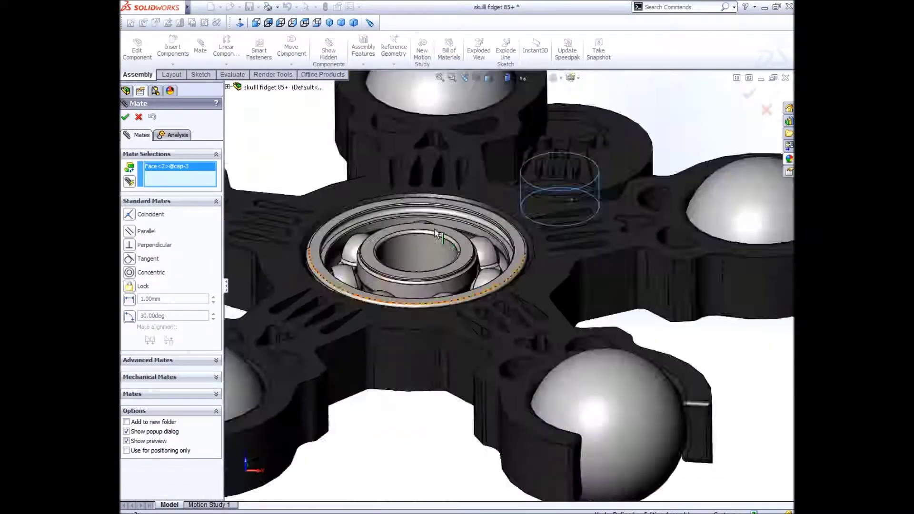
pyautogui.click(439, 281)
pyautogui.click(397, 241)
# Step: Add a coincident mate making the cap's flat face flush with the bearing
pyautogui.scroll(-5, 520, 246)
pyautogui.click(520, 246)
pyautogui.scroll(3, 520, 246)
pyautogui.click(510, 210)
pyautogui.click(296, 133)
pyautogui.press('Escape')
# Step: Copy the cap with its mates onto the bearing bore's opposite side
pyautogui.scroll(3, 449, 298)
pyautogui.click(449, 298)
pyautogui.click(684, 7)
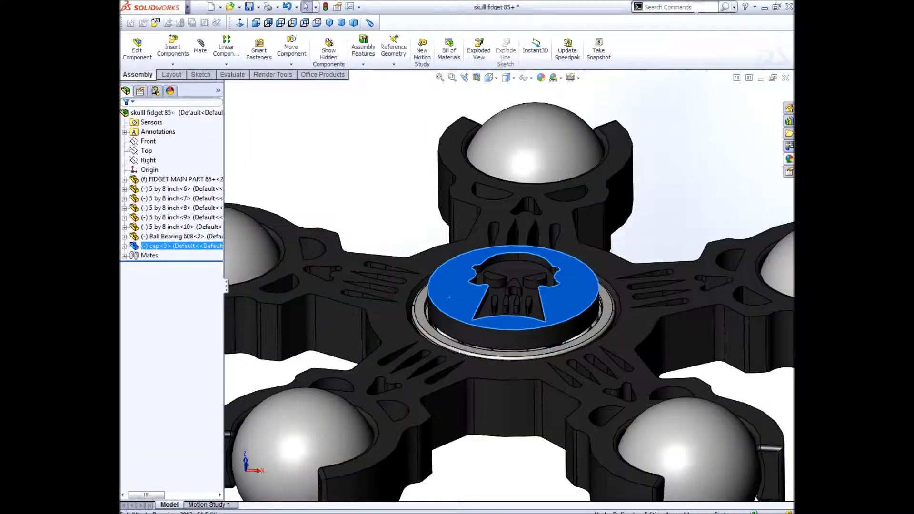
pyautogui.write('copy')
pyautogui.click(680, 20)
pyautogui.scroll(-5, 505, 305)
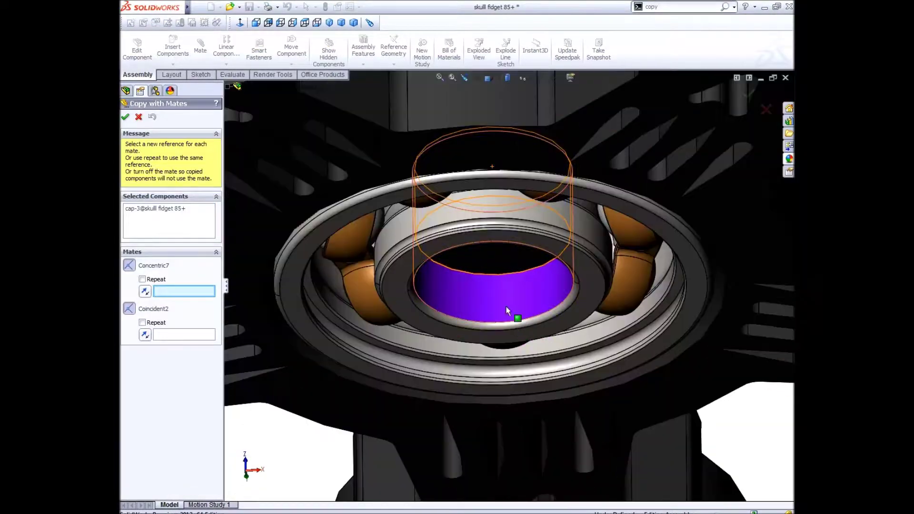
pyautogui.click(505, 306)
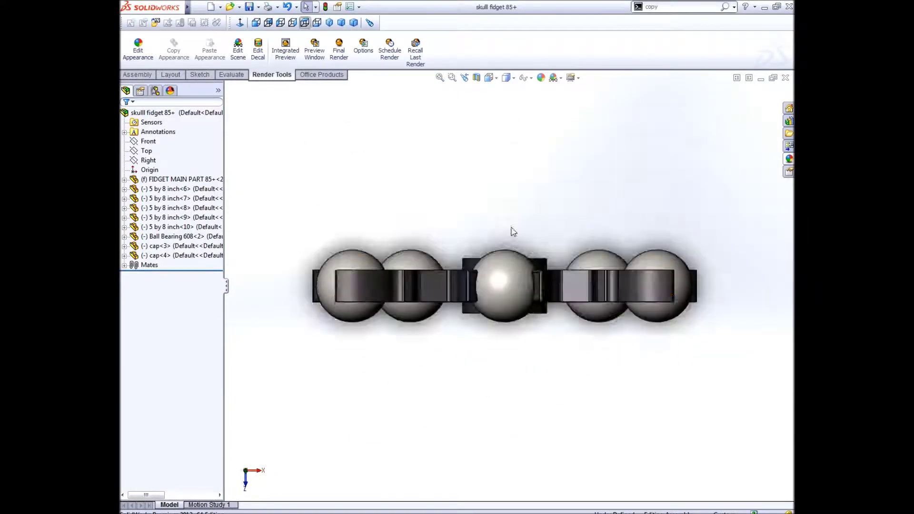
# Step: Create reference plane PLANE1 from a cap face and a ball face
pyautogui.hotkey('ctrl', '1')
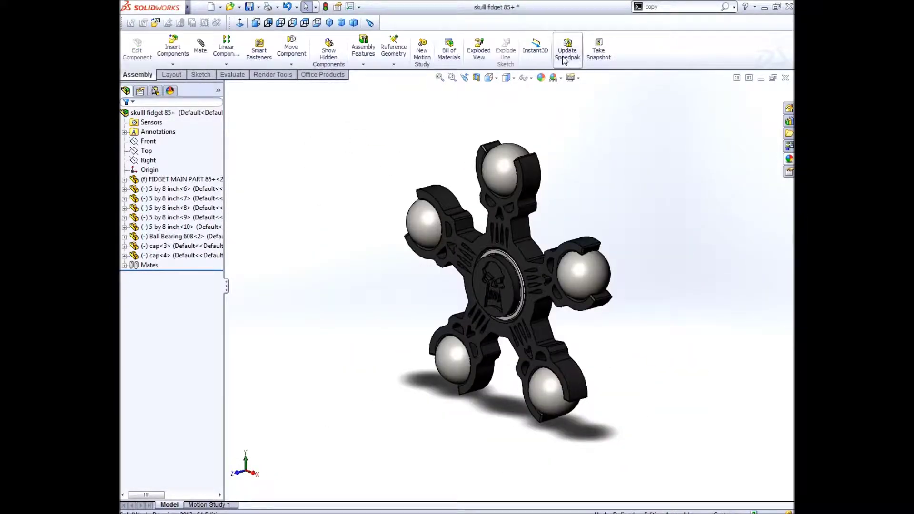
pyautogui.click(394, 65)
pyautogui.click(402, 79)
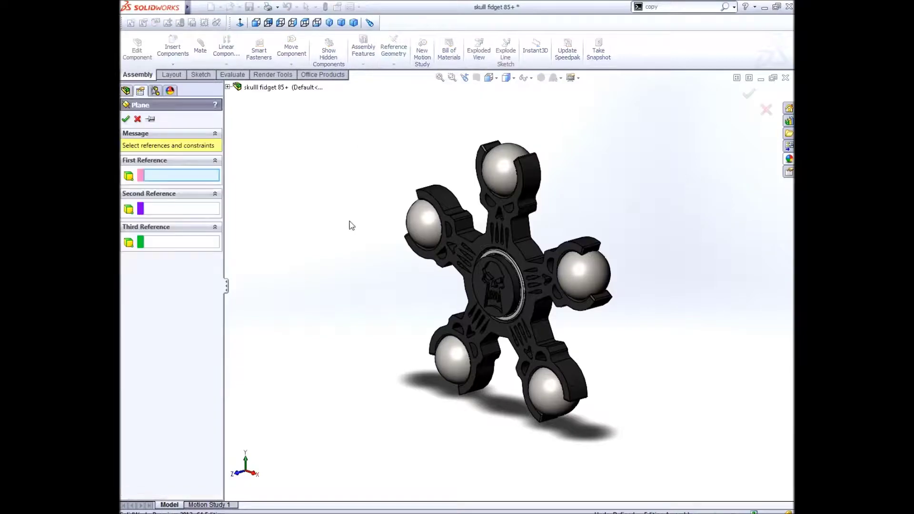
pyautogui.click(408, 233)
pyautogui.click(549, 340)
pyautogui.click(125, 118)
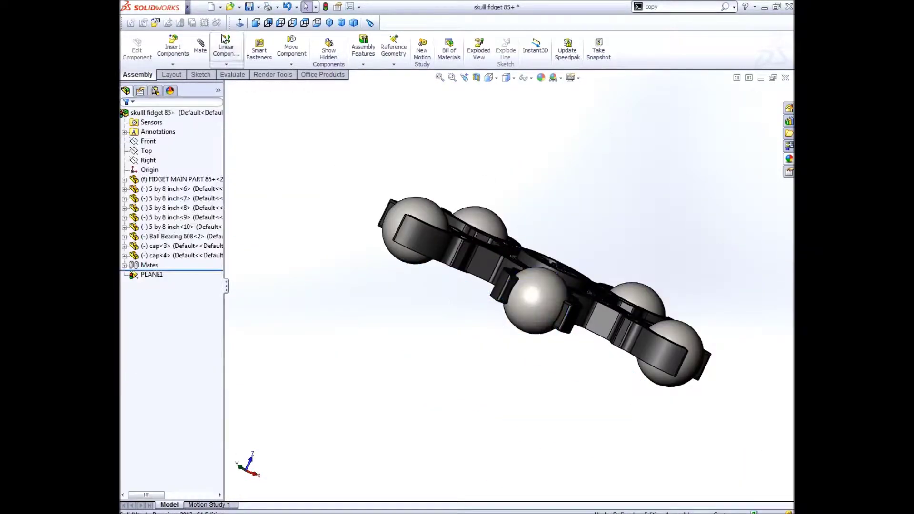
# Step: Edit the scene in Render Tools and frame the spinner at an angled view
pyautogui.hotkey('ctrl', '1')
pyautogui.click(272, 74)
pyautogui.click(238, 50)
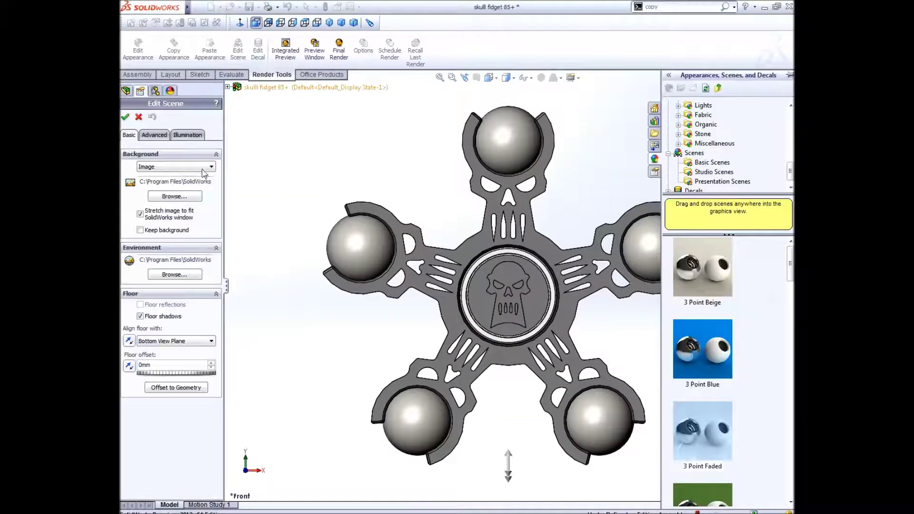
pyautogui.hotkey('ctrl', '7')
pyautogui.click(125, 116)
pyautogui.moveTo(504, 285); pyautogui.dragTo(564, 246, button='middle')
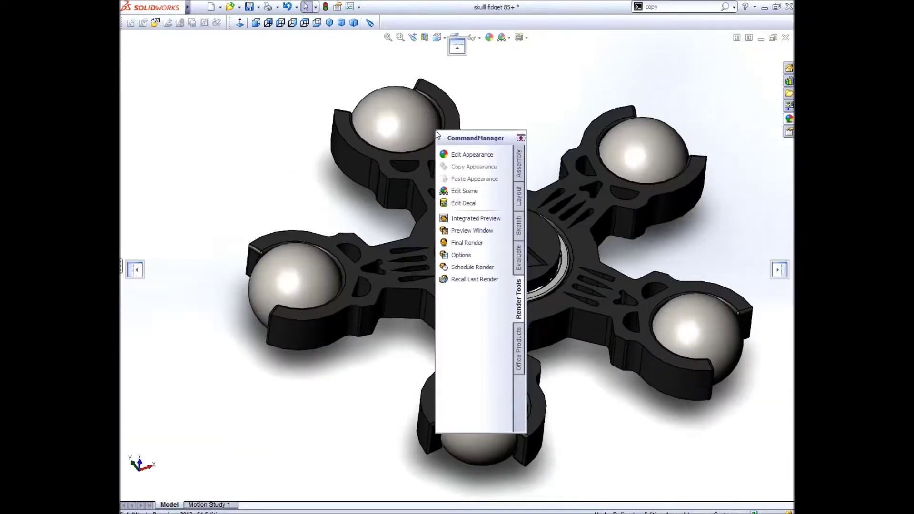
pyautogui.moveTo(476, 50); pyautogui.dragTo(217, 268)
pyautogui.keyDown('ctrl'); pyautogui.moveTo(361, 276); pyautogui.dragTo(322, 269, button='middle'); pyautogui.keyUp('ctrl')
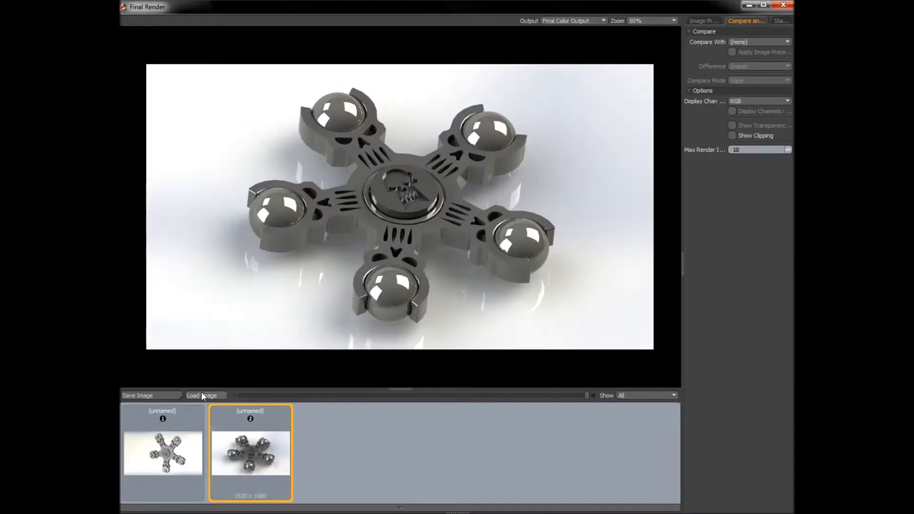
# Step: Save the render as the JPEG 'skull fidget' in the RENDERINGS folder
pyautogui.click(162, 395)
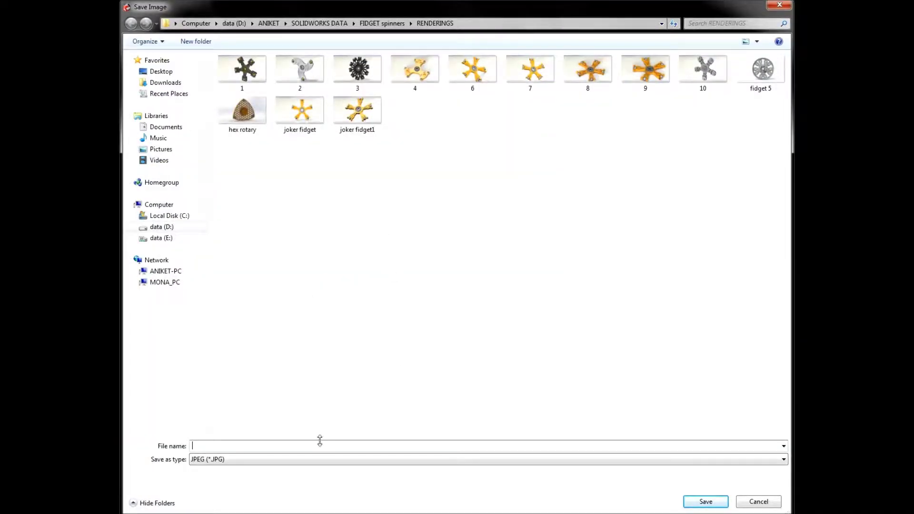
pyautogui.write('skull fidget')
pyautogui.press('Return')
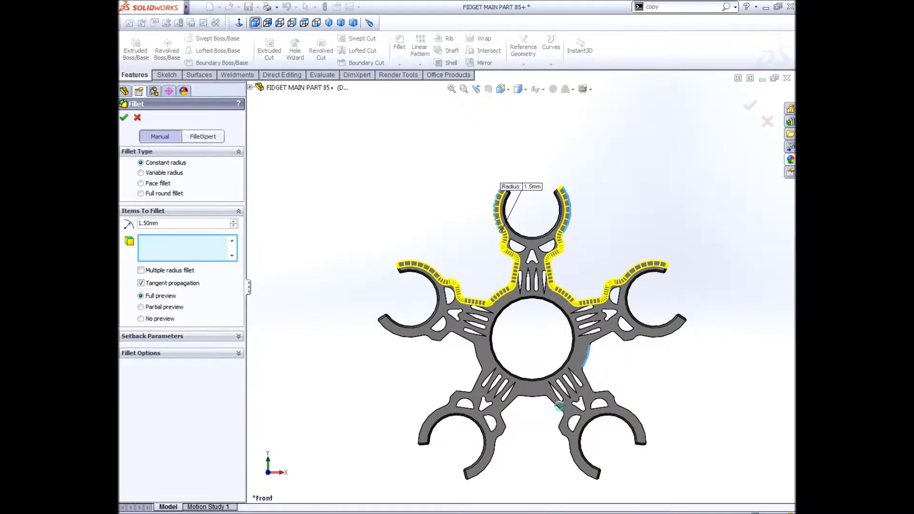
# Step: Add four more outline edges to the 1.5mm fillet and apply it
pyautogui.moveTo(457, 361); pyautogui.dragTo(539, 364, button='middle')
pyautogui.scroll(5, 521, 244)
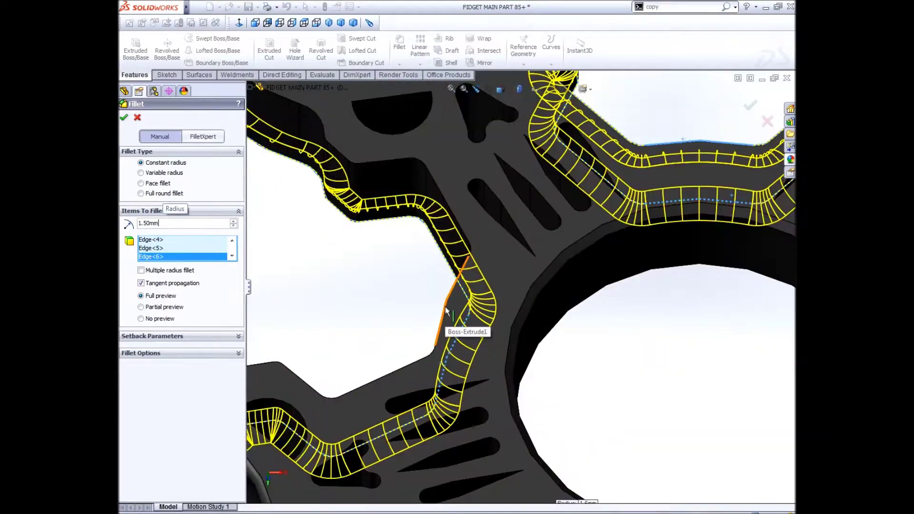
pyautogui.click(446, 311)
pyautogui.click(634, 307)
pyautogui.click(618, 285)
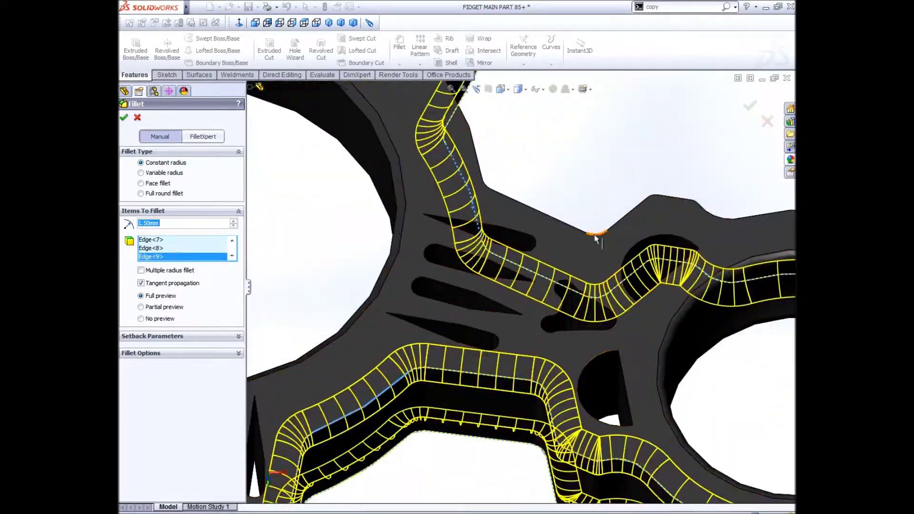
pyautogui.click(597, 237)
pyautogui.hotkey('ctrl', '1')
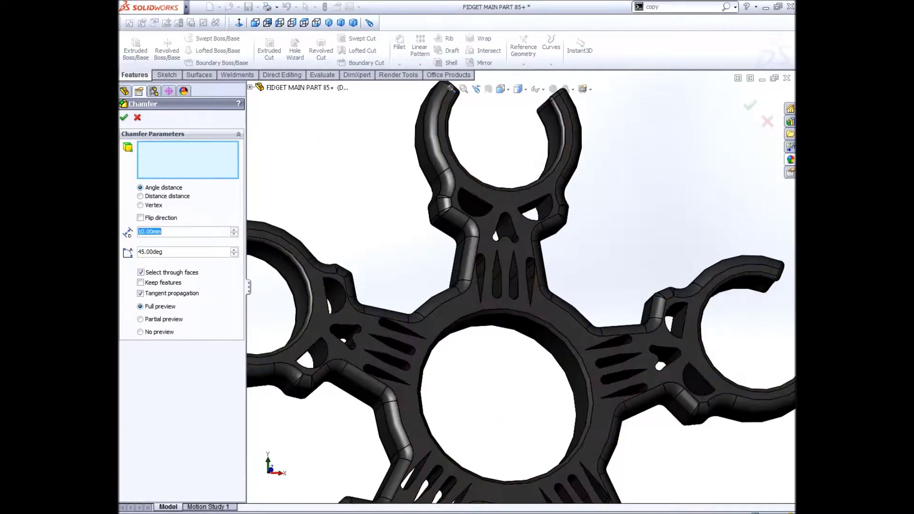
# Step: Select both skull eye edges and the first arm-hole edges for a 1mm chamfer
pyautogui.scroll(-5, 490, 266)
pyautogui.scroll(-3, 528, 320)
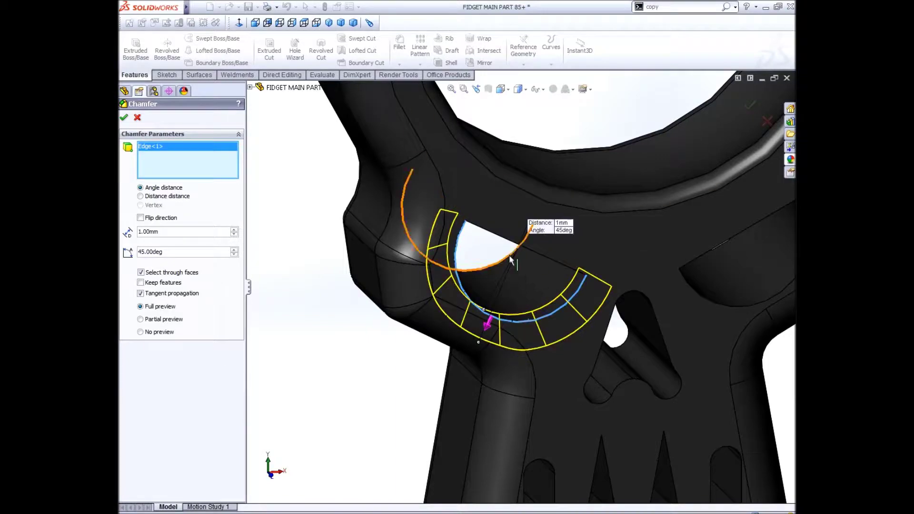
pyautogui.click(744, 311)
pyautogui.scroll(5, 740, 314)
pyautogui.scroll(-4, 520, 285)
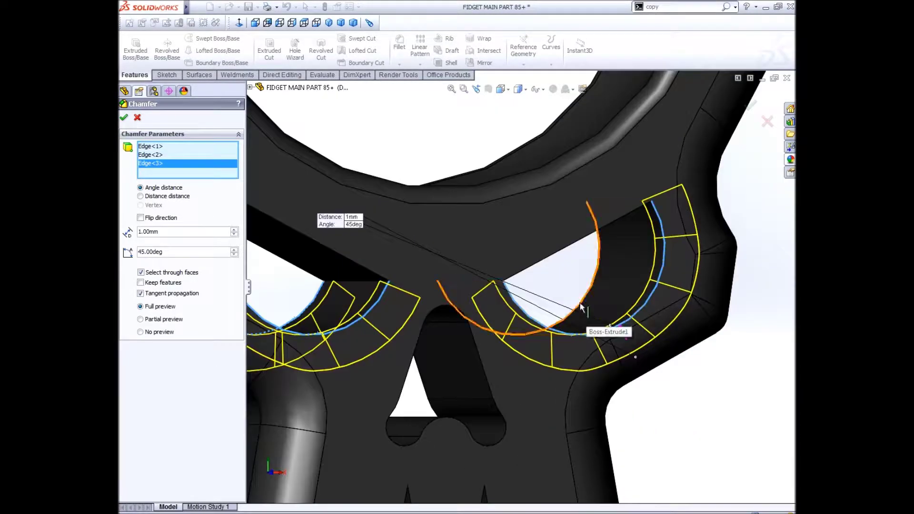
pyautogui.click(590, 314)
pyautogui.scroll(4, 521, 310)
pyautogui.scroll(-3, 521, 309)
pyautogui.click(426, 315)
pyautogui.click(371, 418)
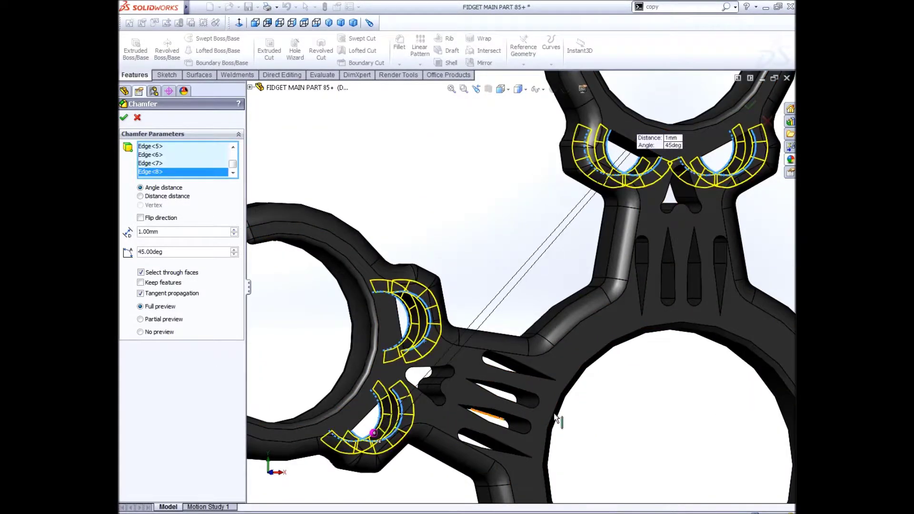
pyautogui.scroll(-3, 522, 228)
# Step: Add the remaining eye and hole edges and apply the 1mm, 45° Chamfer4
pyautogui.click(521, 227)
pyautogui.scroll(4, 568, 346)
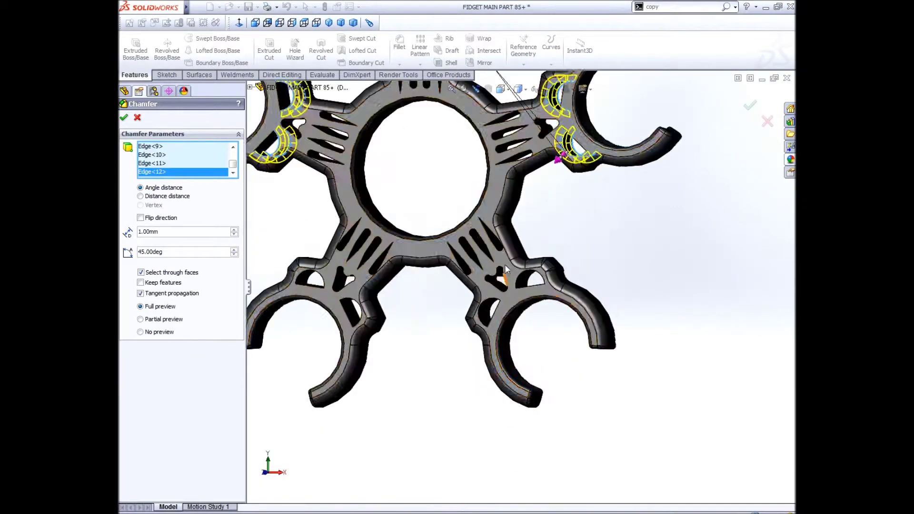
pyautogui.scroll(-4, 471, 327)
pyautogui.click(471, 327)
pyautogui.click(541, 261)
pyautogui.scroll(3, 541, 260)
pyautogui.scroll(-4, 476, 266)
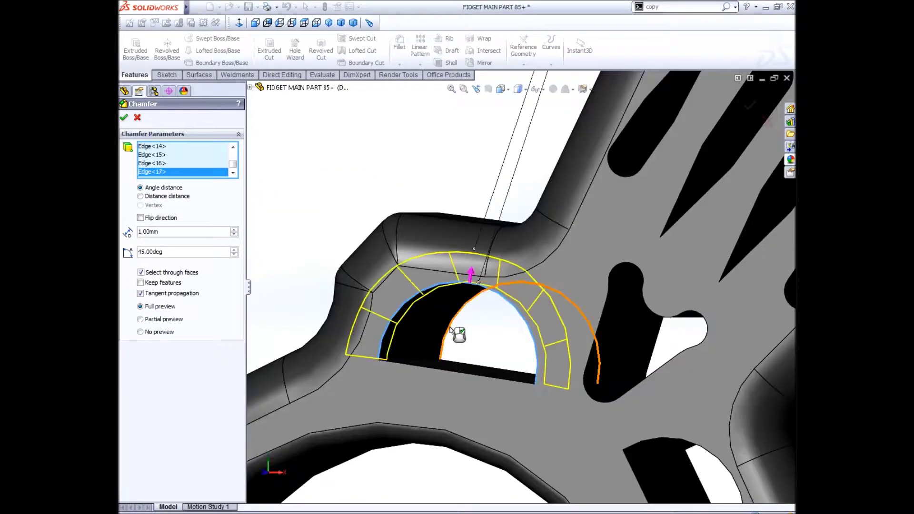
pyautogui.scroll(2, 553, 319)
pyautogui.scroll(-2, 564, 319)
pyautogui.click(563, 318)
pyautogui.click(572, 295)
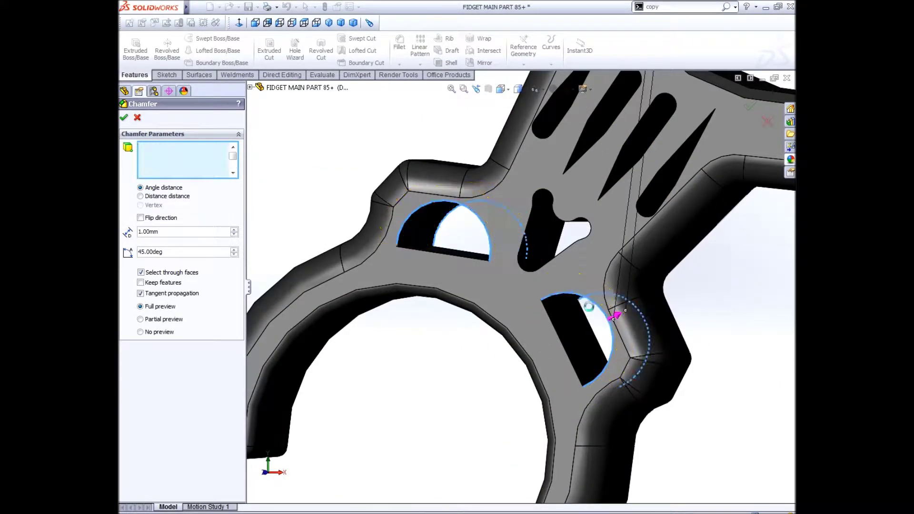
pyautogui.scroll(5, 571, 295)
pyautogui.press('Return')
pyautogui.scroll(-5, 541, 245)
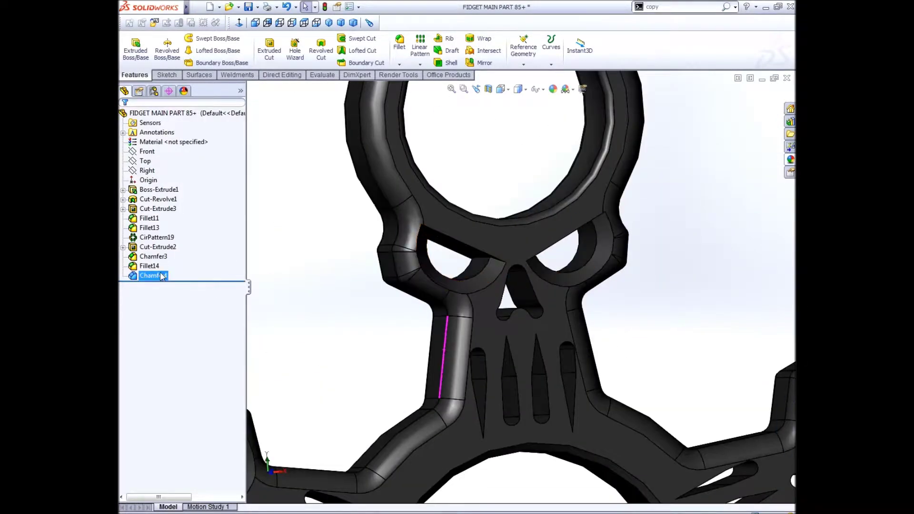
# Step: Reduce Chamfer4's distance to 0.75mm and apply the change
pyautogui.click(153, 275)
pyautogui.press('Return')
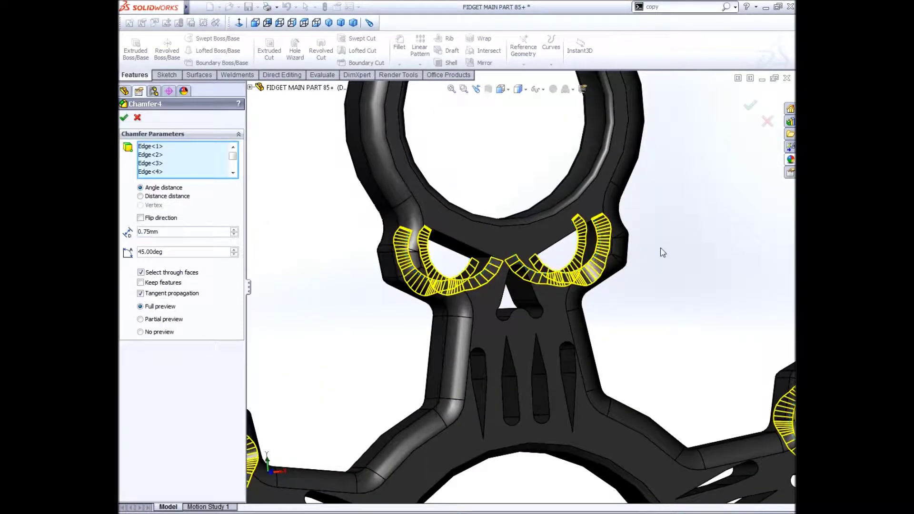
pyautogui.press('Return')
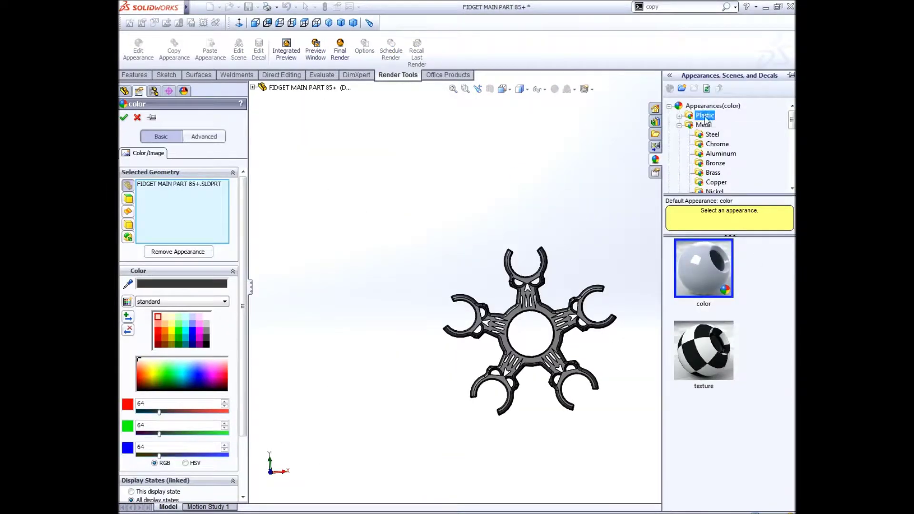
# Step: Apply white high gloss plastic to the spinner body and tilt the view slightly
pyautogui.click(721, 124)
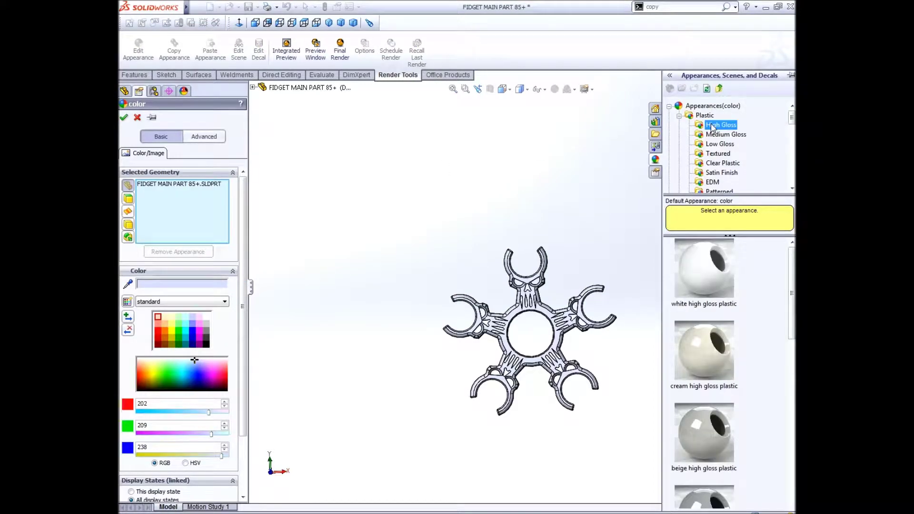
pyautogui.click(703, 268)
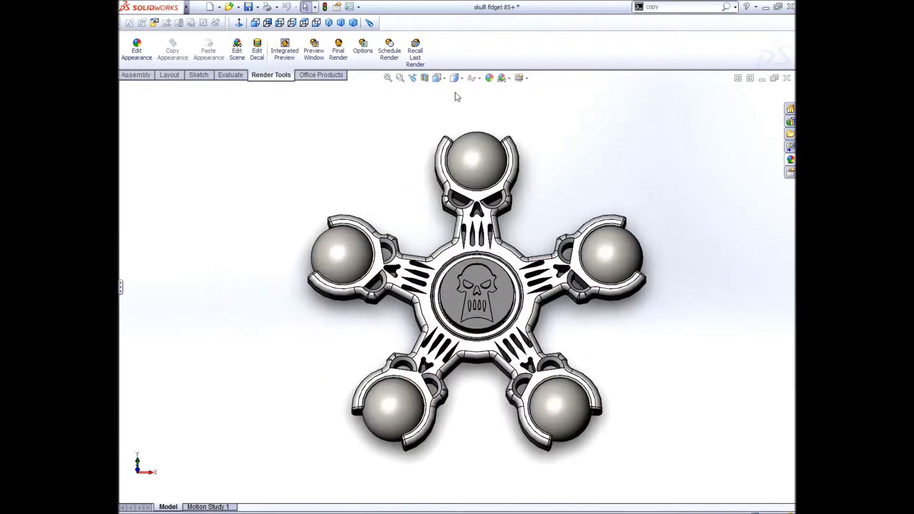
pyautogui.moveTo(456, 55); pyautogui.dragTo(142, 267)
pyautogui.scroll(3, 497, 280)
pyautogui.moveTo(496, 281)
pyautogui.mouseDown(button='middle')
pyautogui.moveTo(513, 232)
pyautogui.moveTo(494, 244)
pyautogui.mouseUp(button='middle')
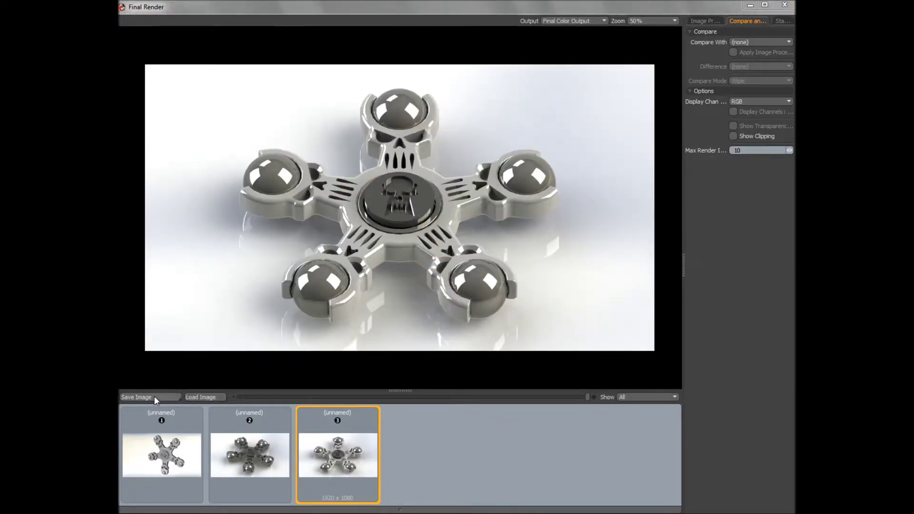
# Step: Save the final glossy render as the image 'skull fidget' and close the render window
pyautogui.click(151, 398)
pyautogui.press('Return')
pyautogui.click(400, 297)
pyautogui.click(414, 250)
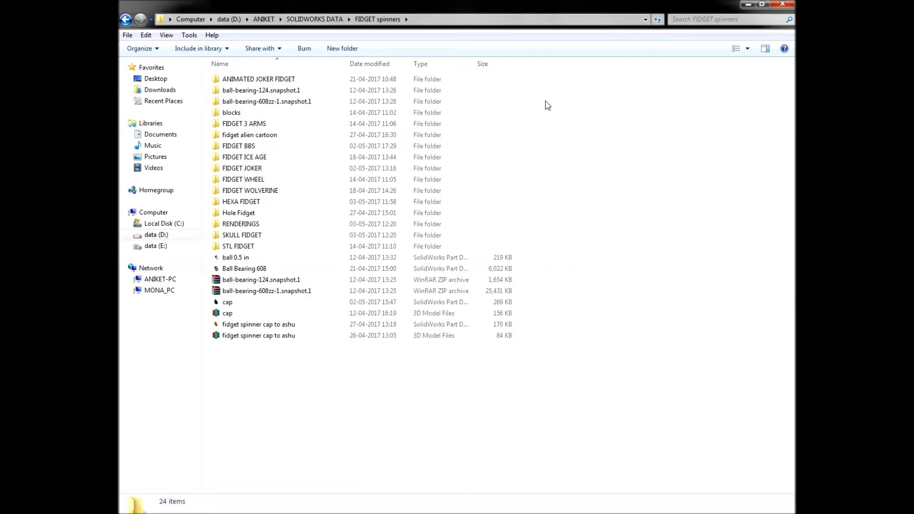
# Step: Open the saved skull fidget render from the RENDERINGS folder in Explorer
pyautogui.doubleClick(261, 235)
pyautogui.click(125, 20)
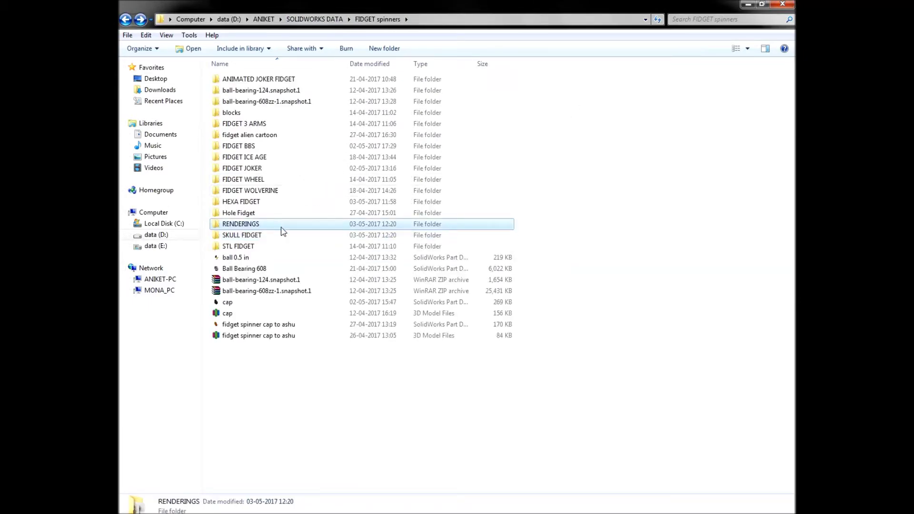
pyautogui.doubleClick(279, 231)
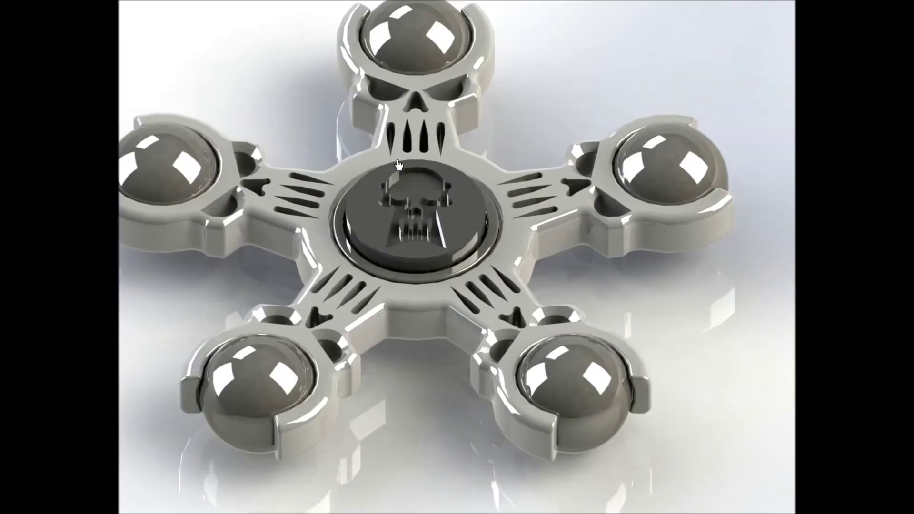